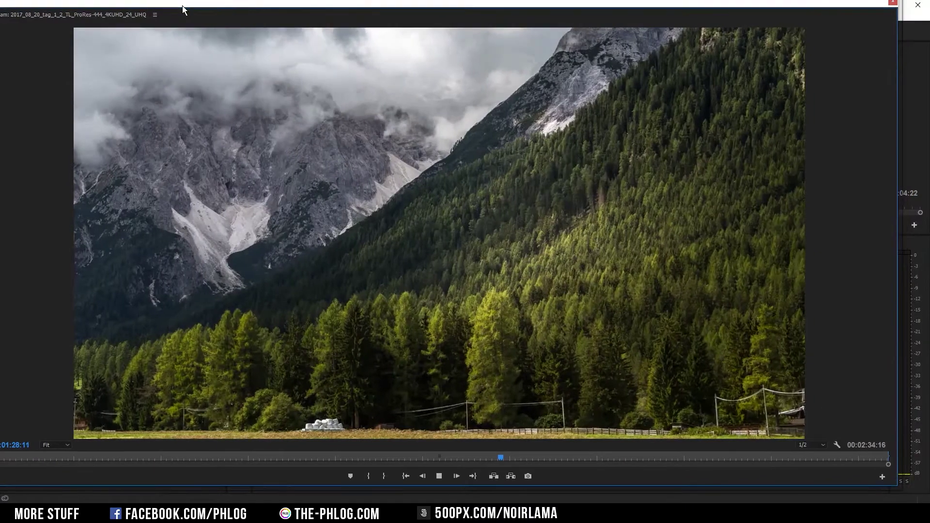
Step: Play the mountain timelapse clip in the enlarged preview before moving to Comp 1
key("space")
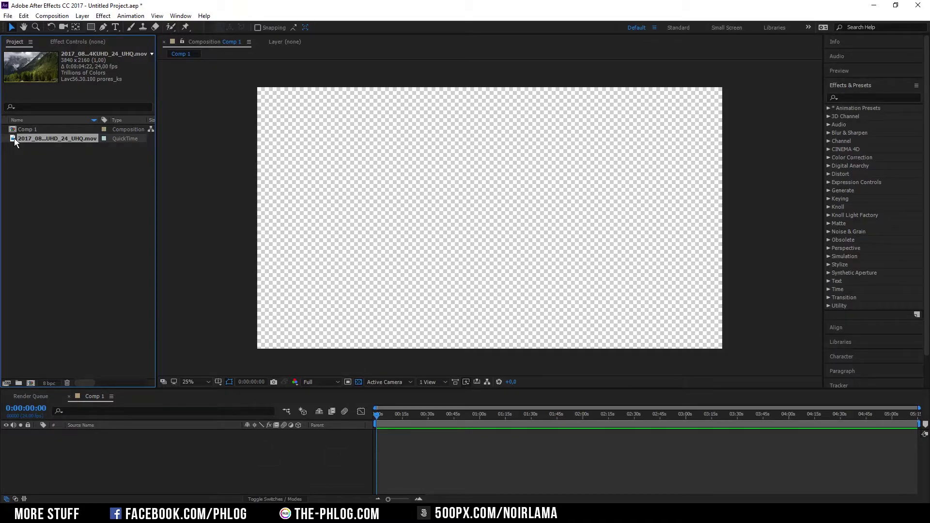
Step: Drag the mountain timelapse .mov into the Comp 1 viewer and nudge the view
left_click_drag(14, 138, 490, 222)
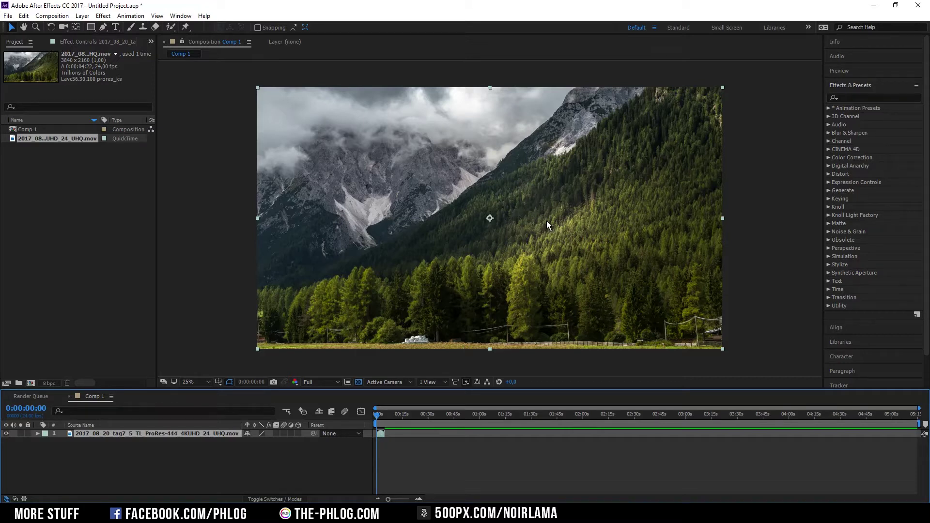
left_click_drag(546, 220, 548, 233)
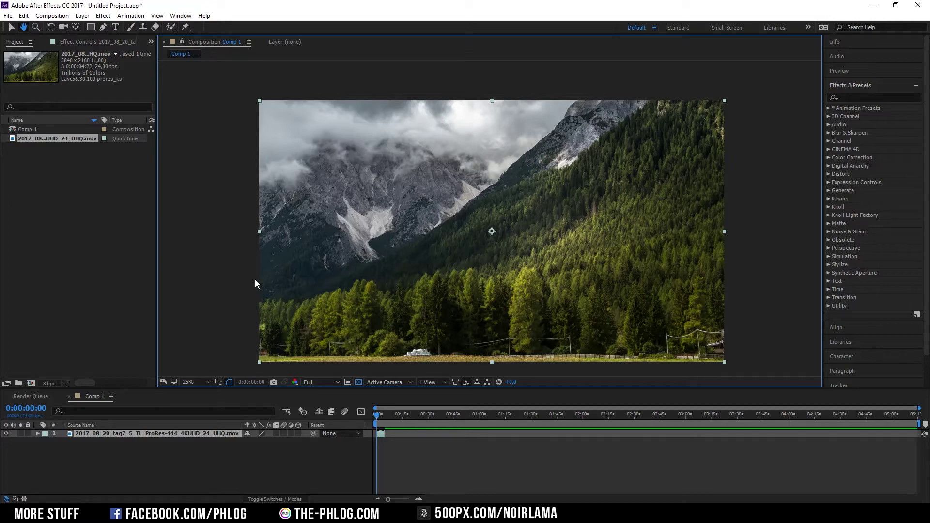
left_click_drag(255, 284, 255, 279)
key("v")
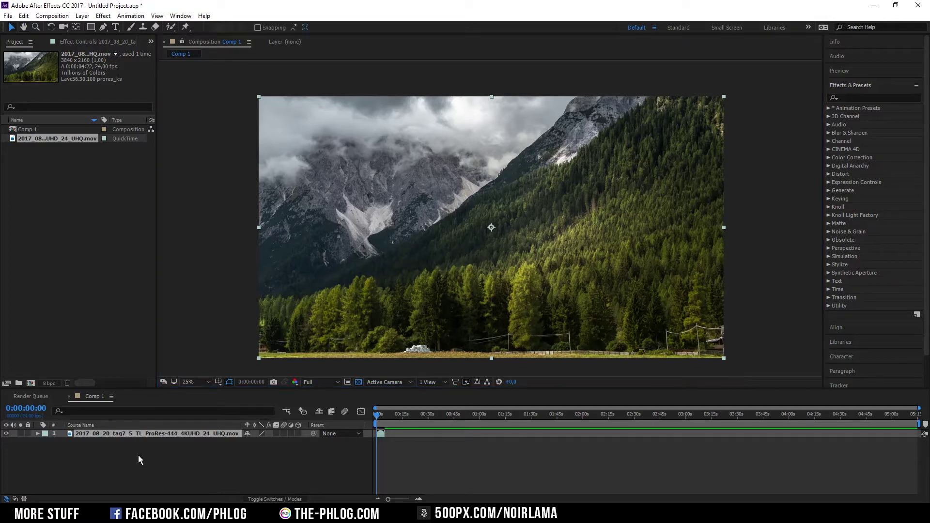
Step: Duplicate the timelapse layer and pan the viewer toward the clouds and peak
right_click(126, 433)
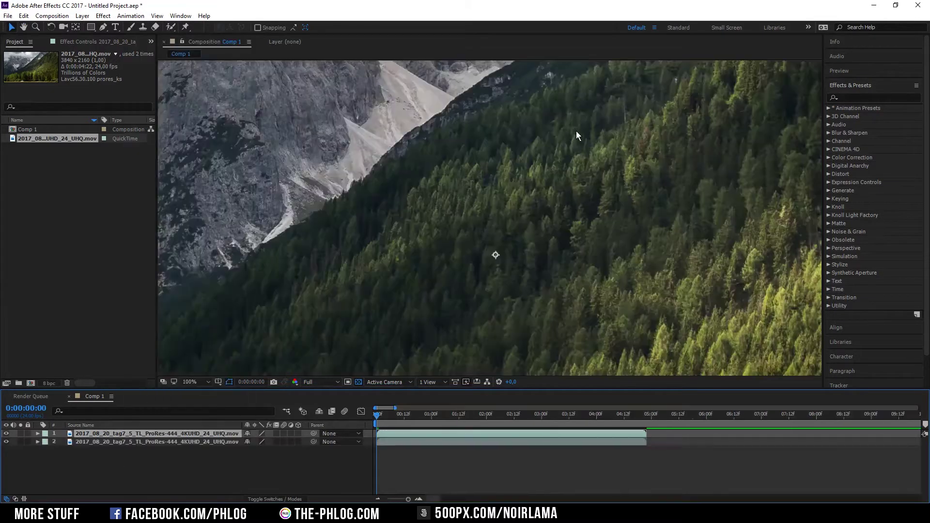
key("h")
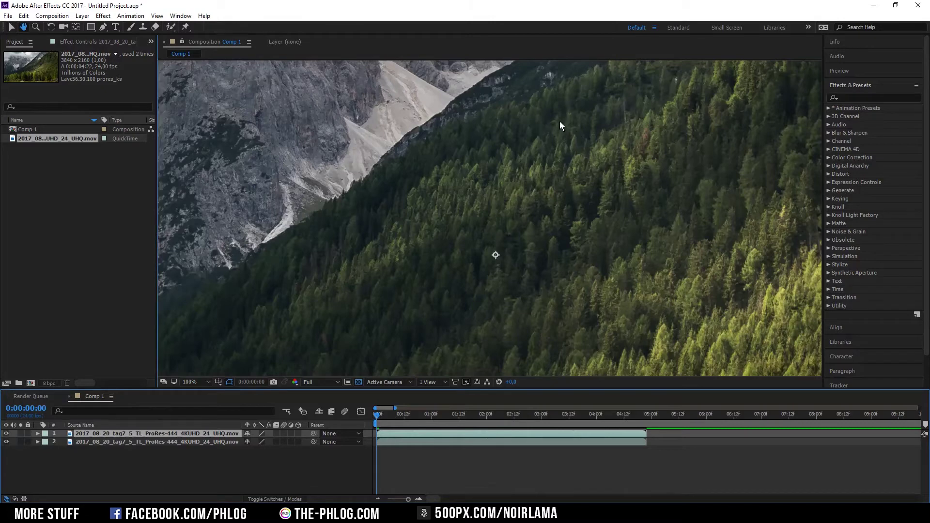
left_click_drag(560, 120, 426, 227)
scroll(425, 222, "up", 2)
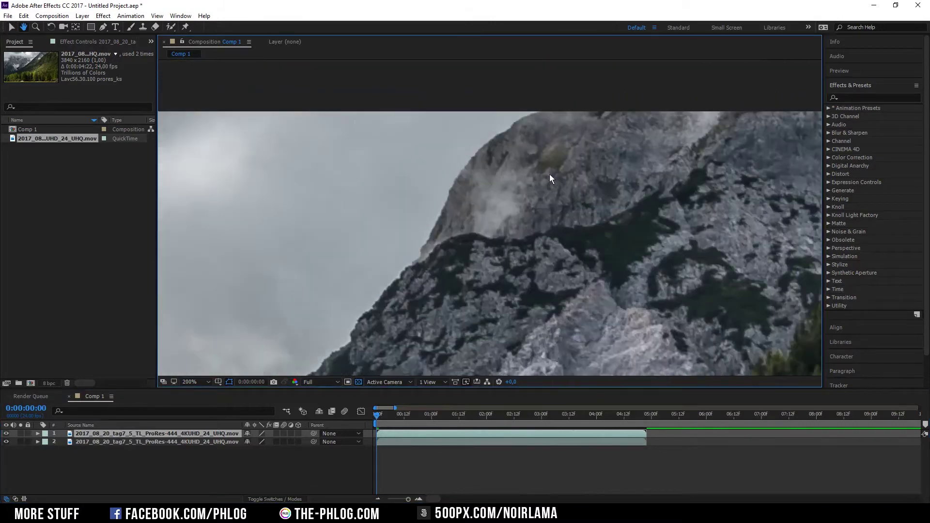
left_click(105, 30)
Step: Start the mask at the peak's edge and trace down the rocky ridge
left_click(542, 112)
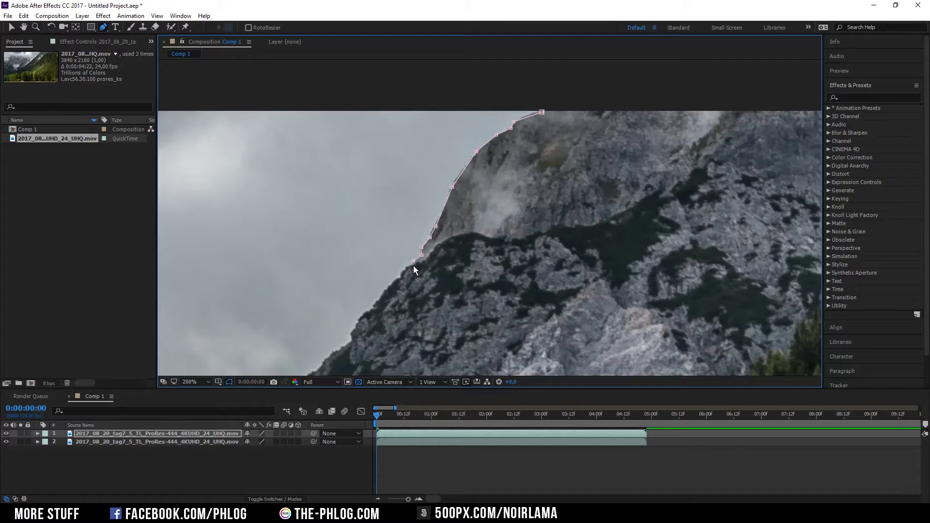
left_click_drag(405, 266, 507, 159)
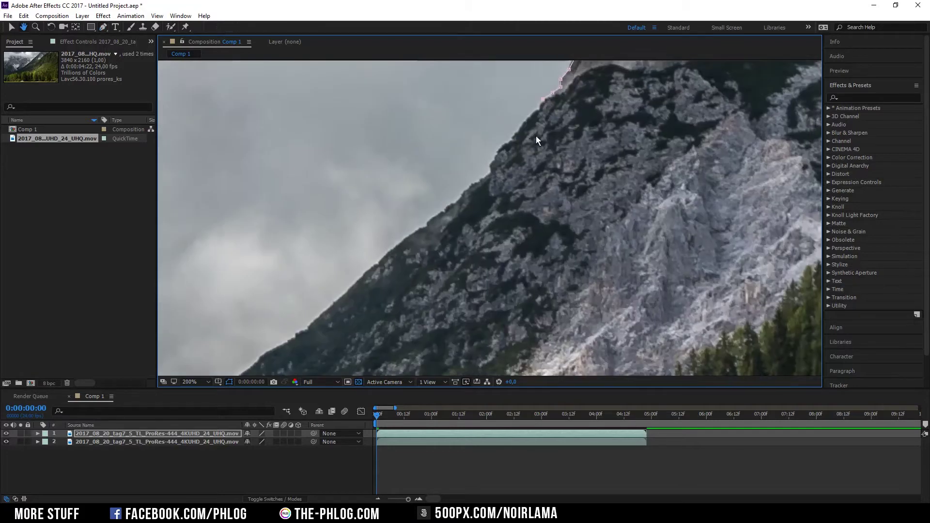
left_click_drag(438, 226, 520, 142)
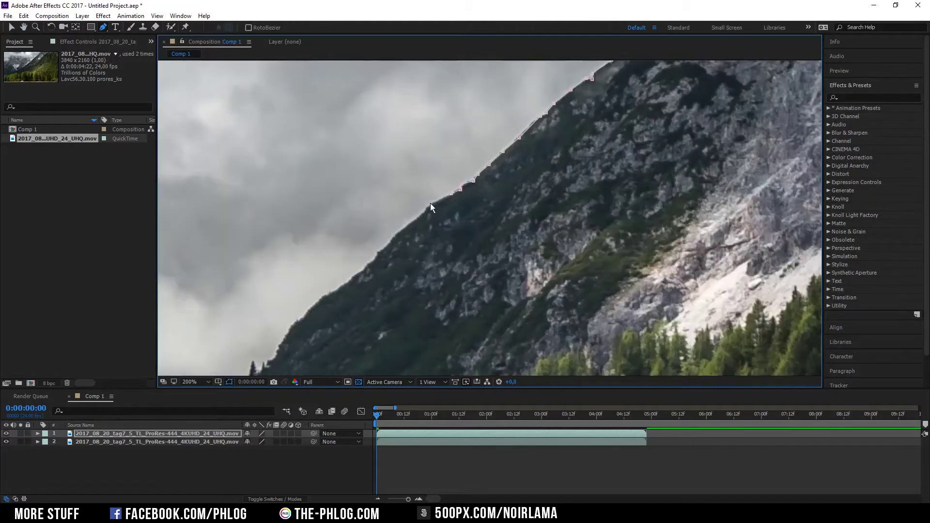
mouse_move(431, 203)
left_mouse_down()
mouse_move(501, 148)
mouse_move(602, 107)
left_mouse_up()
left_click_drag(548, 139, 579, 117)
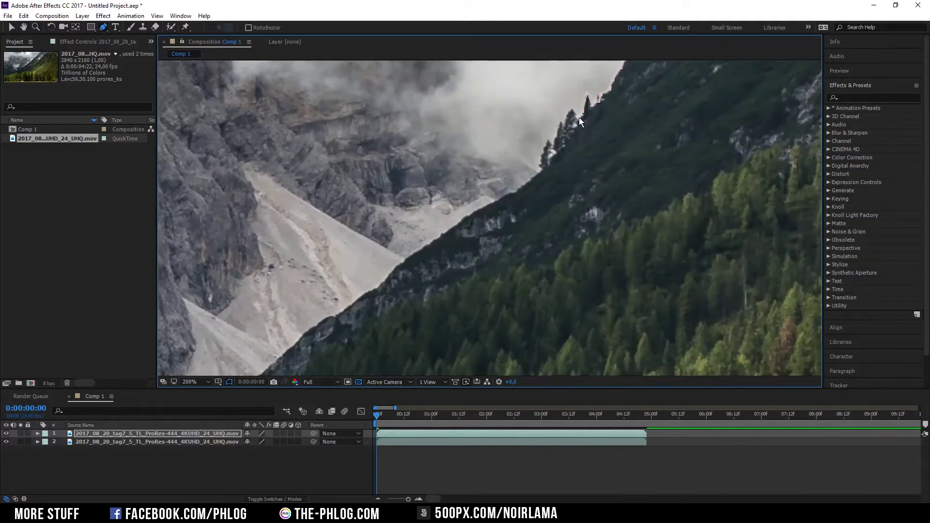
left_click(552, 154)
left_click_drag(492, 204, 552, 150)
mouse_move(473, 210)
left_mouse_down()
mouse_move(525, 193)
mouse_move(581, 132)
left_mouse_up()
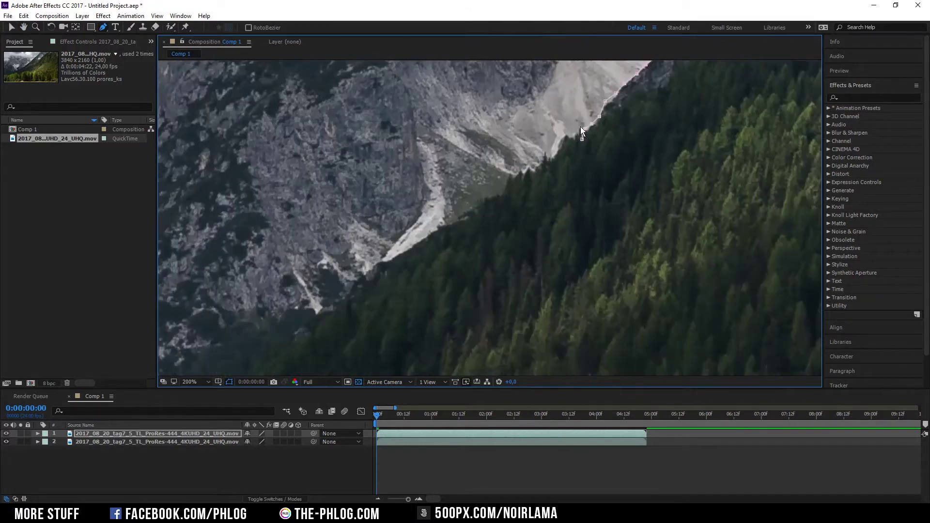
left_click_drag(511, 225, 616, 96)
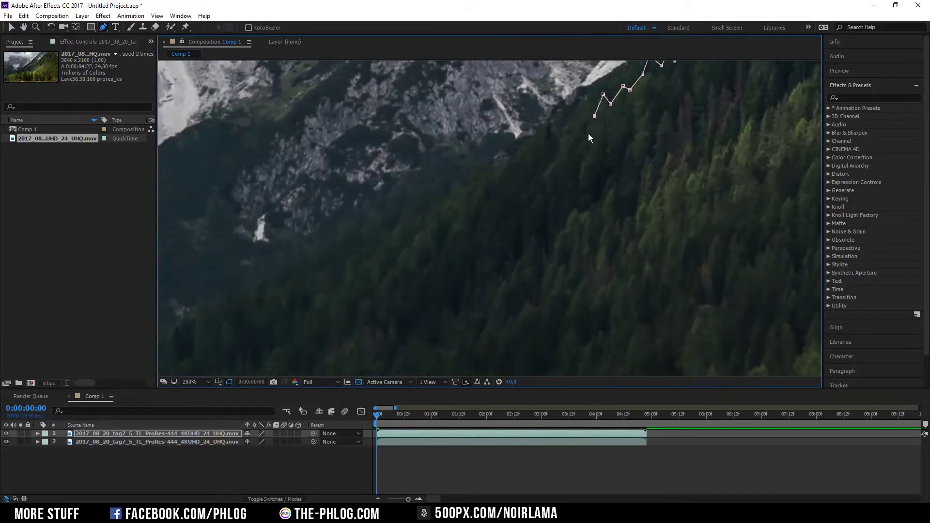
left_click(571, 129)
Step: Add a run of mask points leftward along the ridge and tree line
left_click_drag(546, 114, 573, 115)
left_click(549, 136)
left_click(527, 134)
left_click(511, 177)
left_click(499, 155)
left_click(492, 164)
left_click(483, 148)
left_click(461, 167)
Step: Continue the mask across the treetops to the composition's left edge
left_click_drag(460, 173, 514, 107)
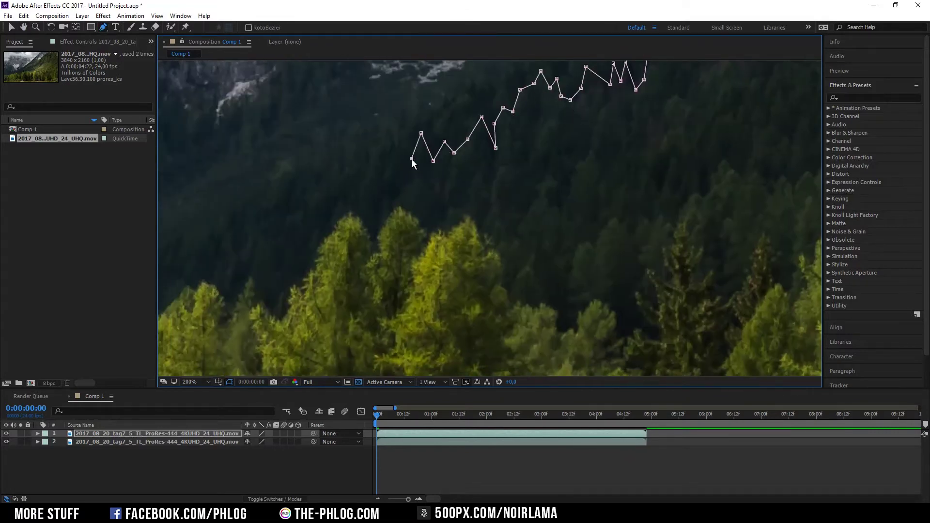
left_click_drag(413, 160, 604, 119)
left_click(584, 150)
left_click(561, 156)
left_click(534, 157)
left_click(482, 149)
left_click_drag(485, 164, 633, 150)
left_click(619, 155)
left_click(599, 151)
left_click(581, 145)
left_click(565, 134)
left_click(561, 146)
left_click(251, 212)
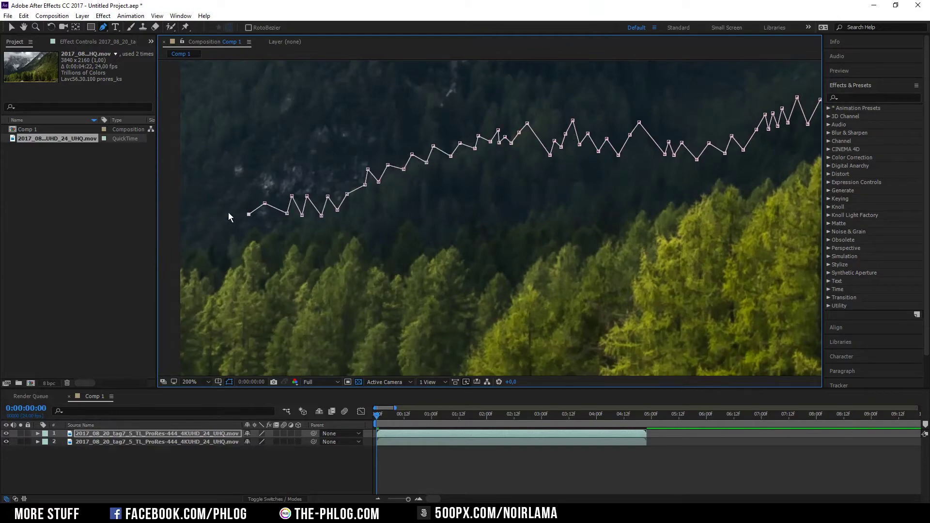
Step: Pan back out to view the whole composition with the traced mask
mouse_move(229, 212)
left_mouse_down()
mouse_move(591, 148)
mouse_move(255, 231)
left_mouse_up()
key("h")
scroll(201, 318, "down", 2)
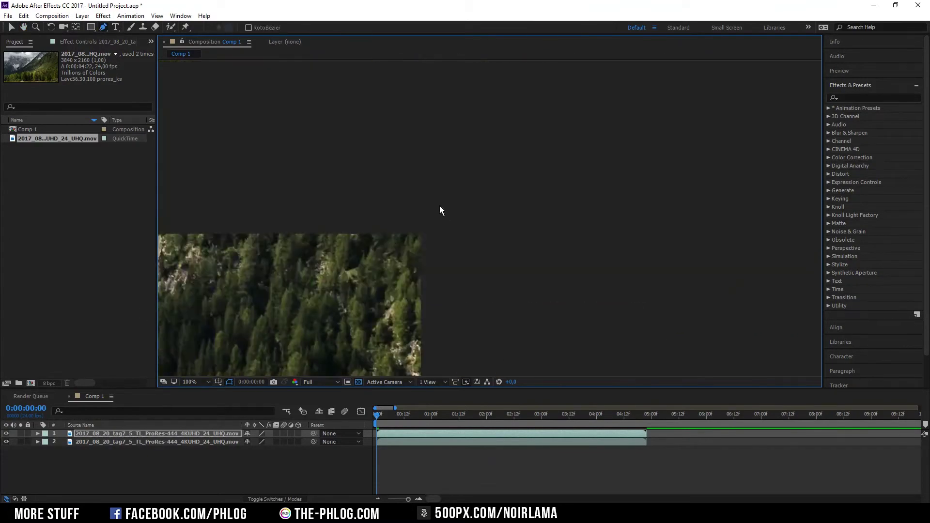
scroll(440, 205, "down", 2)
left_click_drag(374, 218, 484, 128)
key("v")
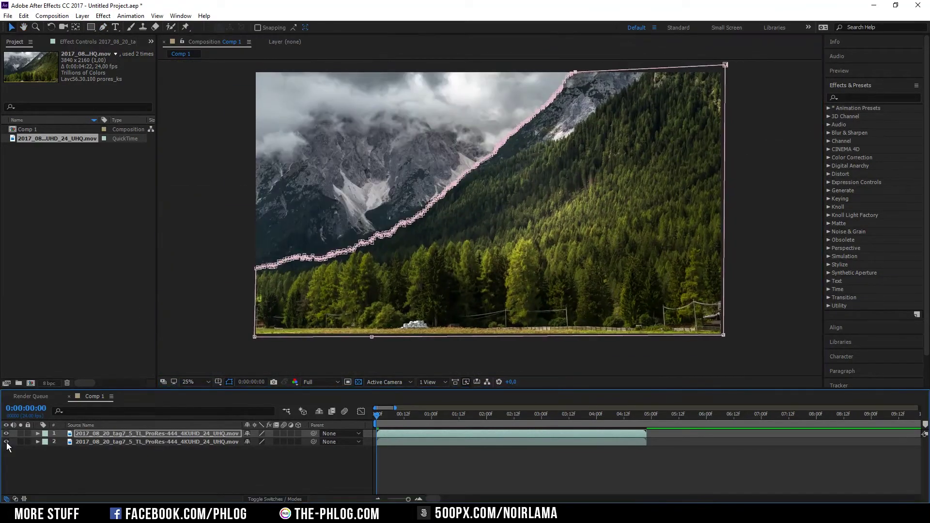
left_click(6, 442)
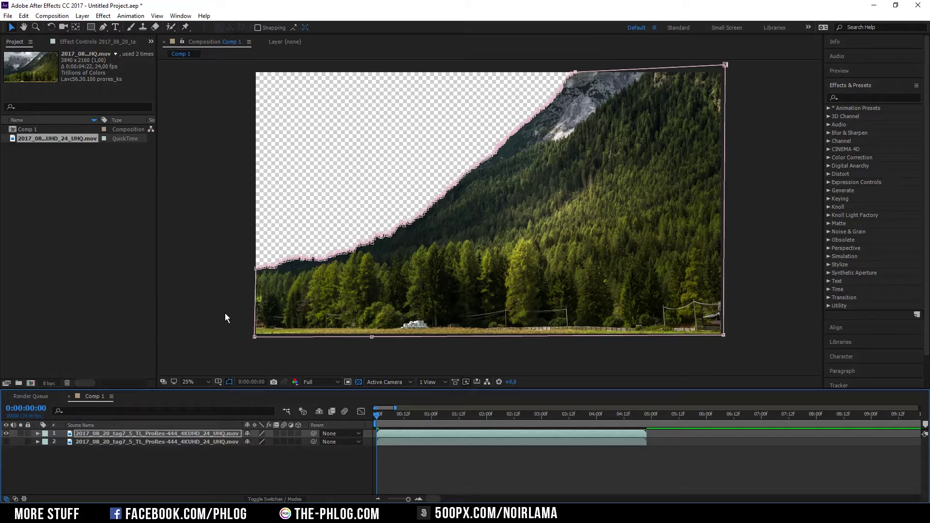
left_click(39, 440)
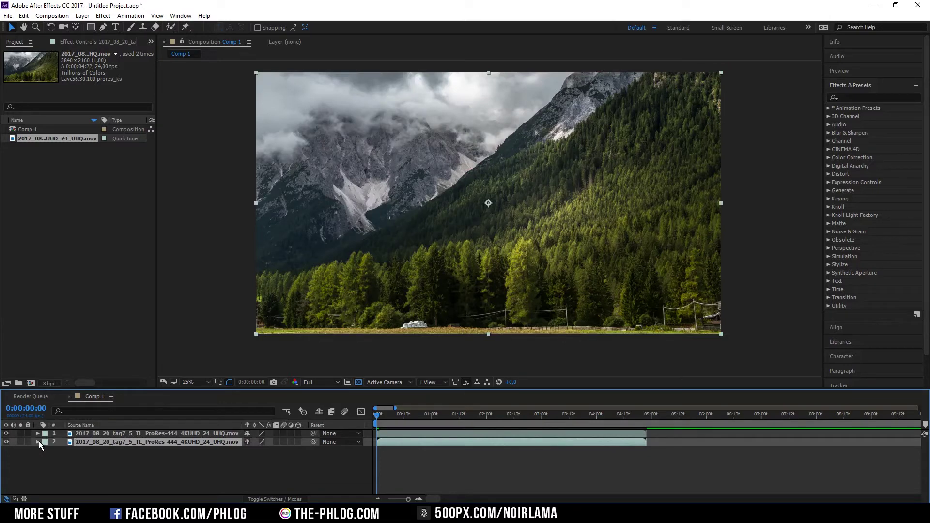
Step: Keyframe layer 2's Scale at 107% on the first frame and 100% at 0:00:04:21
left_click(39, 441)
type("107")
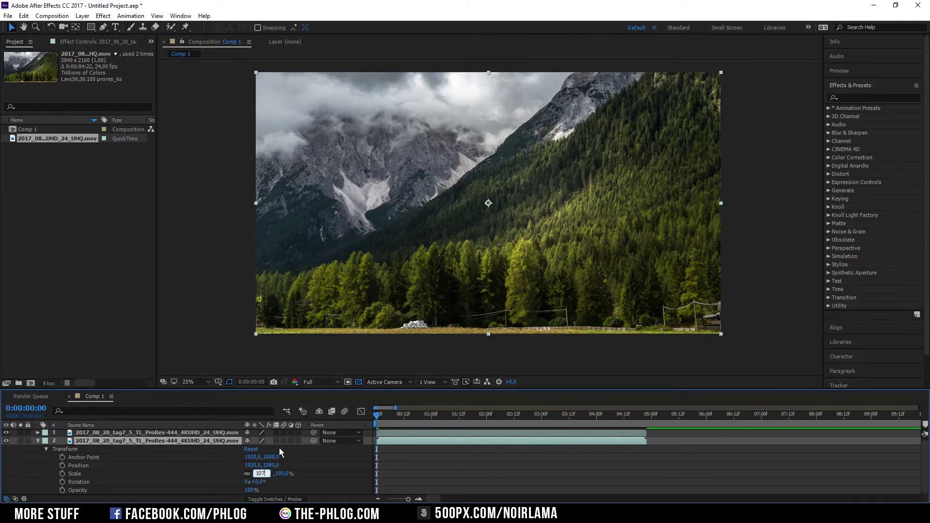
key("Return")
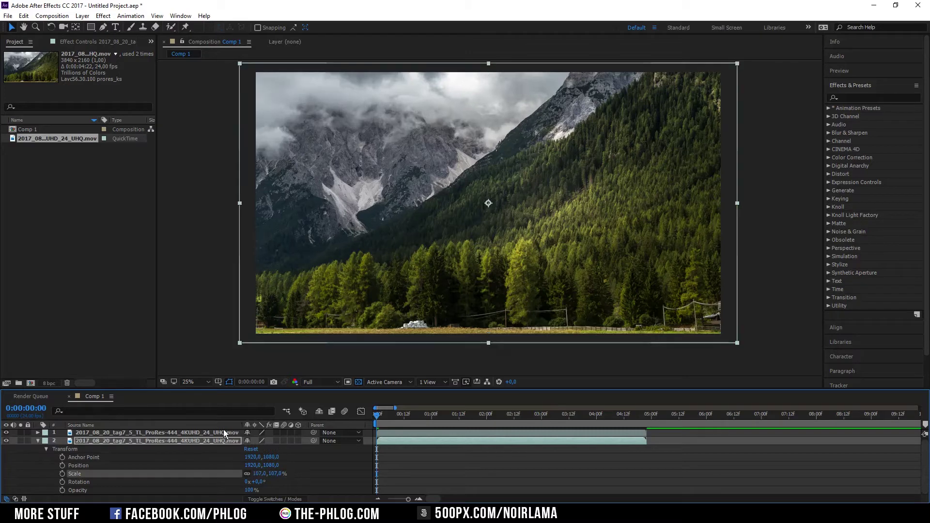
left_click(63, 474)
left_click_drag(378, 418, 644, 417)
left_click(260, 473)
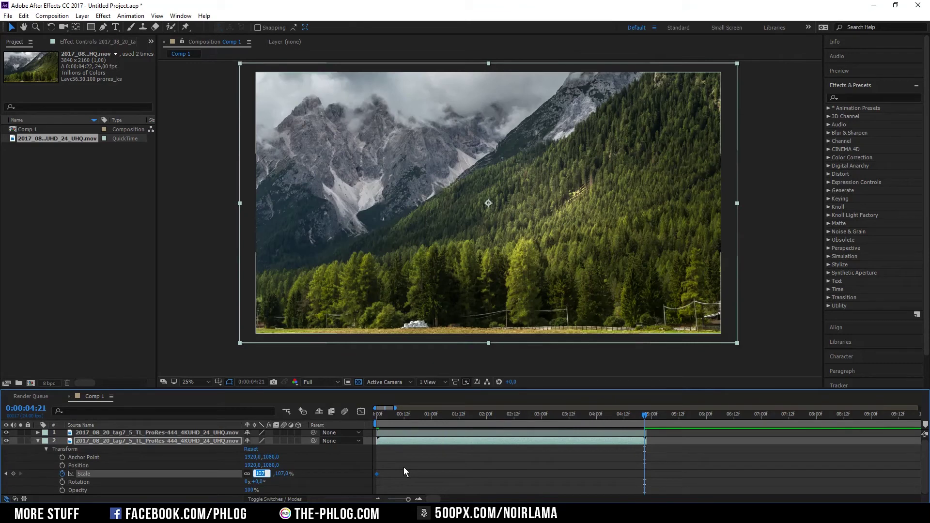
type("100")
key("Return")
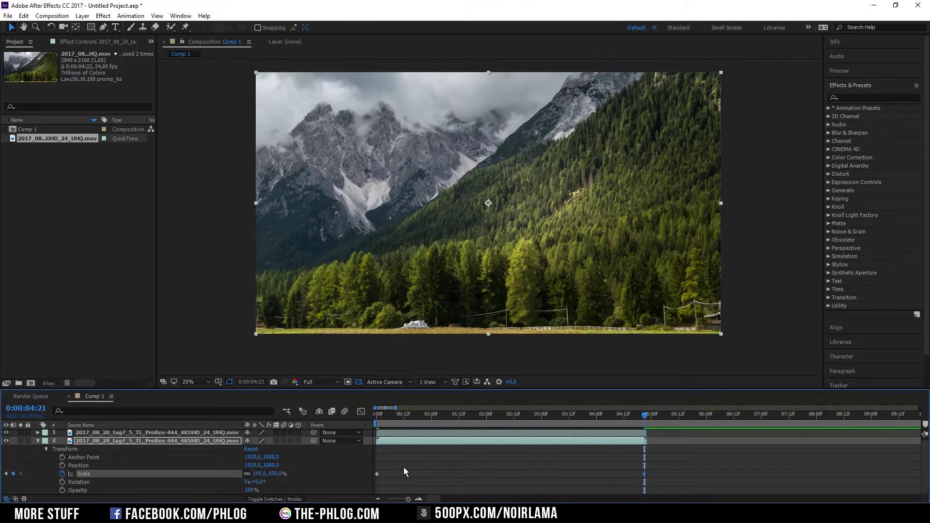
key("Delete")
Step: Keyframe layer 1's Scale at 100% on frame 0 and 107% at 0:00:04:21
left_click(378, 416)
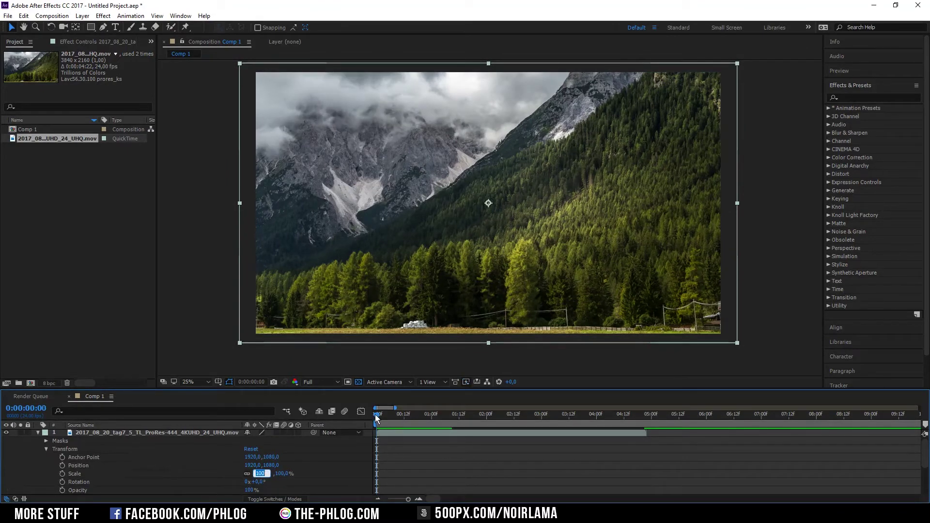
left_click(62, 474)
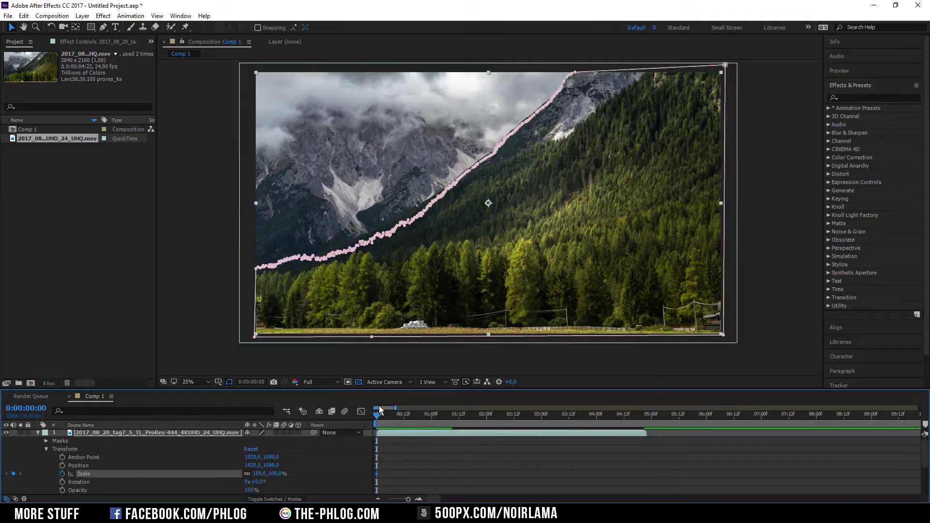
left_click_drag(377, 412, 647, 413)
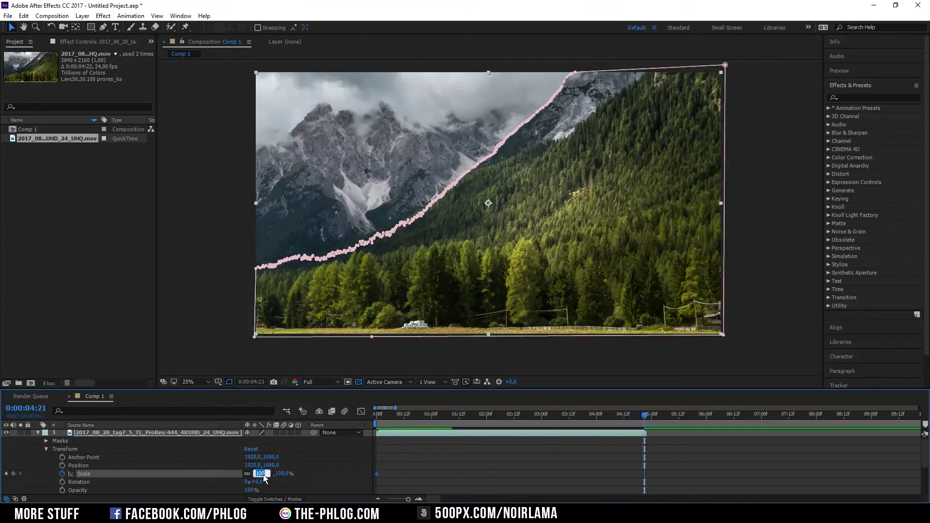
type("107")
key("Return")
key("Home")
scroll(344, 212, "up", 5)
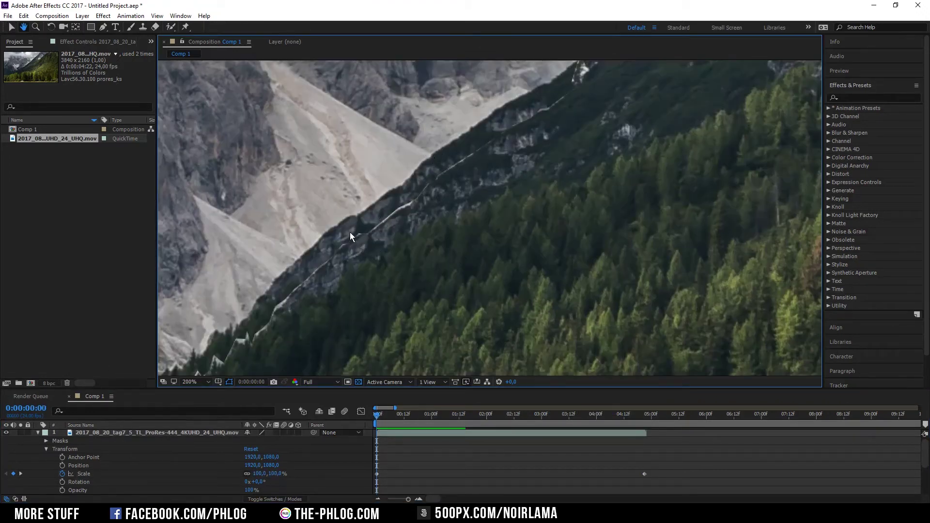
key("v")
Step: Set Mask 1 Feather on the forest layer to 20 pixels
key("ctrl+shift+n")
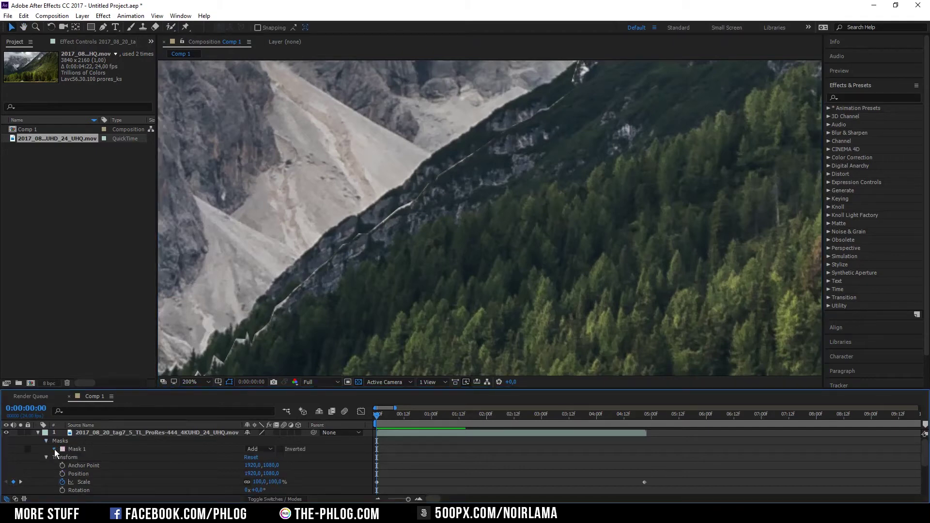
left_click(54, 449)
left_click(259, 465)
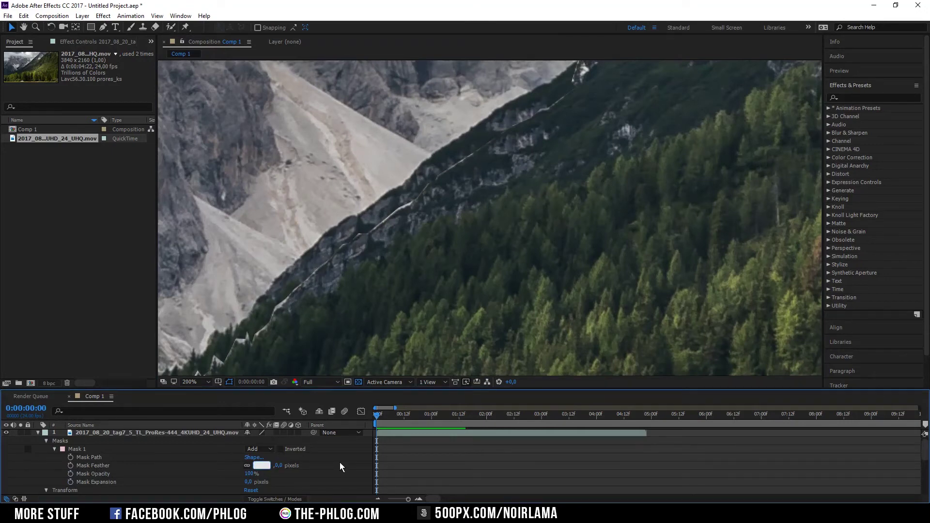
type("20")
key("Return")
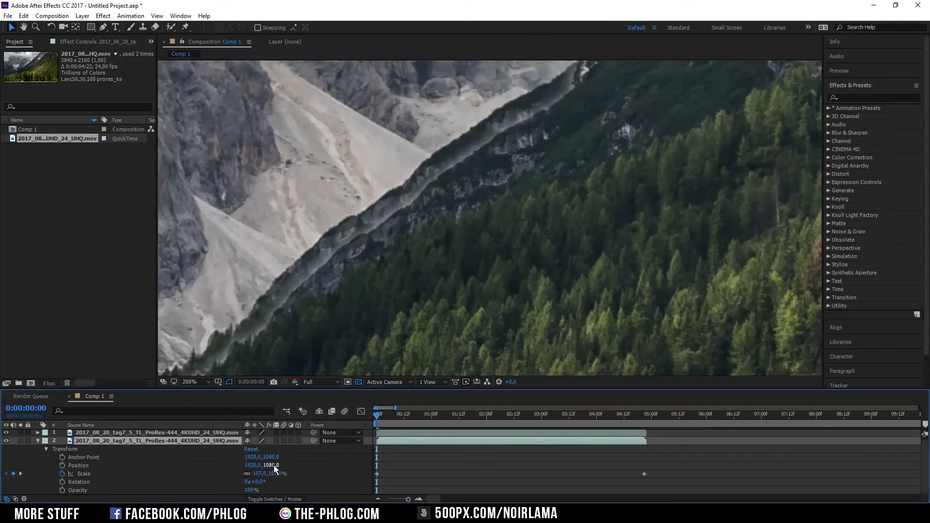
Step: Keyframe layer 2's Position Y at 1105 on frame 0 and 1072 at 0:00:04:21
left_click_drag(273, 465, 287, 463)
key("k")
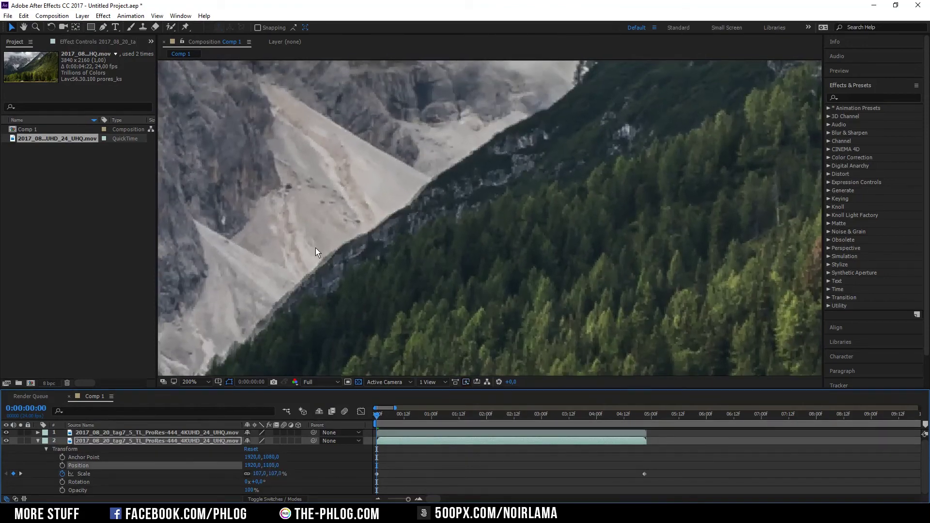
scroll(288, 180, "down", 5)
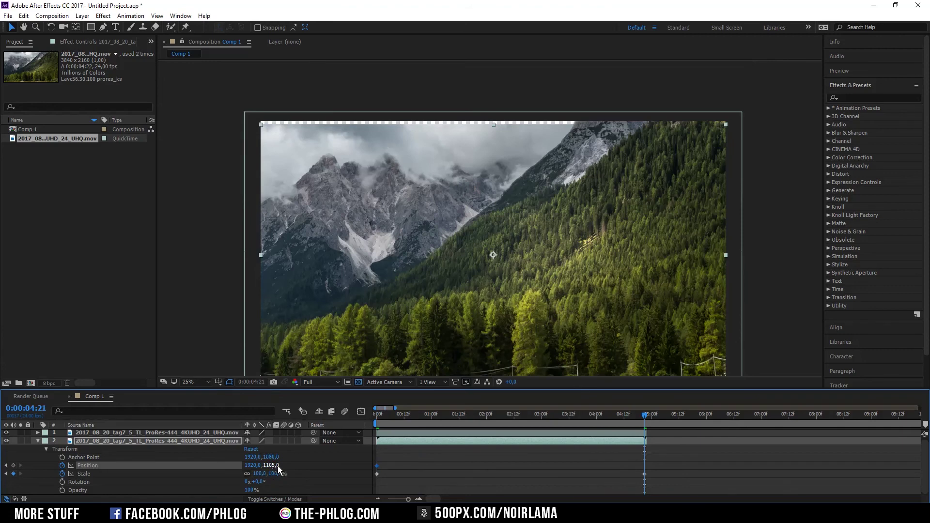
left_click_drag(278, 466, 261, 466)
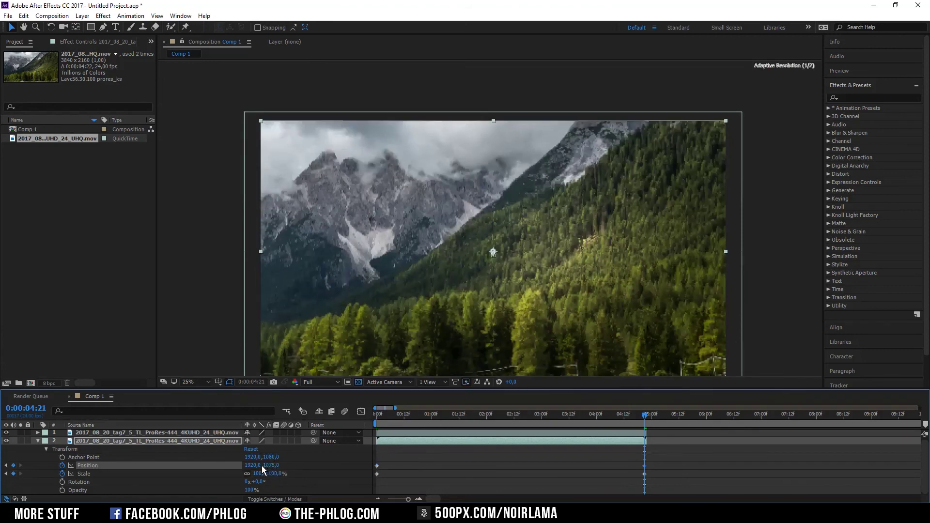
left_click(376, 424)
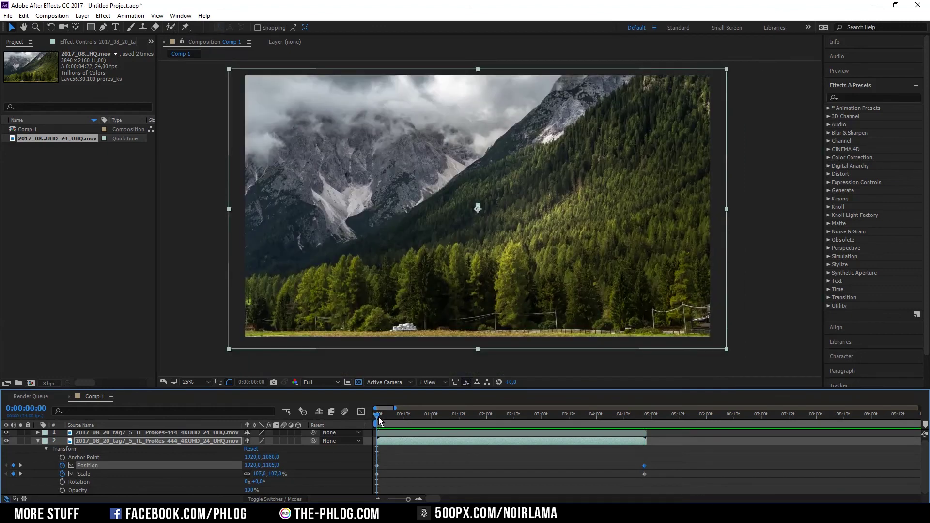